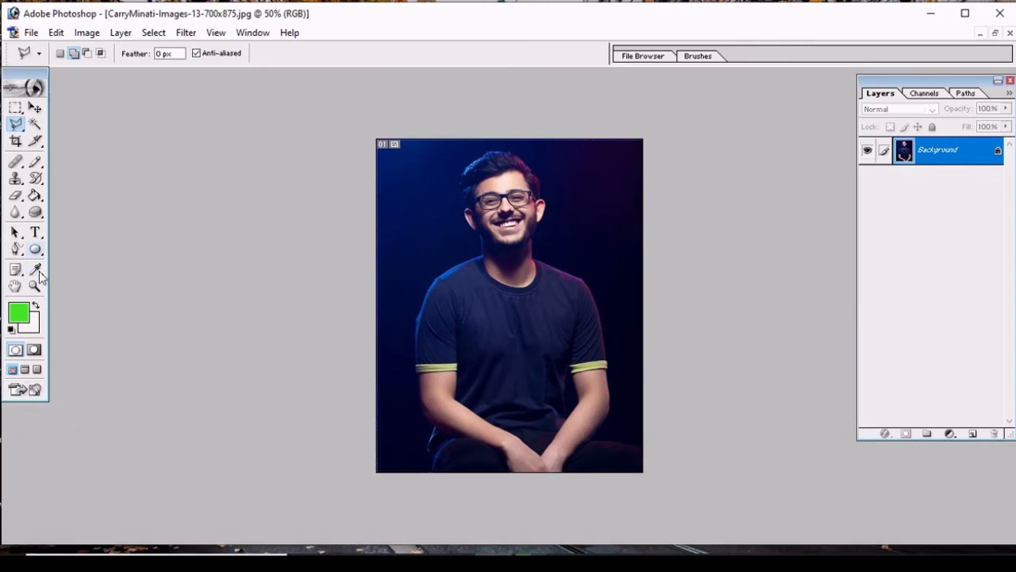
Inspect the man's outline up close from the face down to the hands, finishing at 100% zoom
{"action": "left_click", "coordinate": [35, 286]}
{"action": "left_click", "coordinate": [517, 261]}
{"action": "left_click", "coordinate": [517, 259]}
{"action": "left_click", "coordinate": [515, 248]}
{"action": "left_click_drag", "start_coordinate": [487, 360], "coordinate": [576, 151]}
{"action": "scroll", "coordinate": [492, 335], "scroll_direction": "down", "scroll_amount": 3}
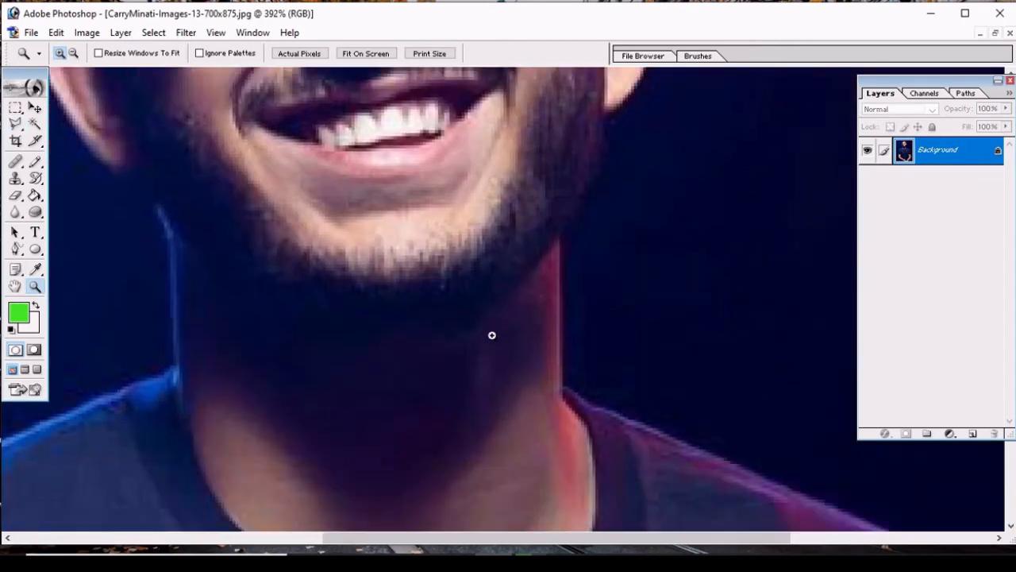
{"action": "right_click", "coordinate": [409, 260]}
{"action": "left_click", "coordinate": [450, 339]}
{"action": "right_click", "coordinate": [432, 246]}
{"action": "left_click", "coordinate": [469, 328]}
{"action": "scroll", "coordinate": [448, 303], "scroll_direction": "down", "scroll_amount": 5}
{"action": "scroll", "coordinate": [448, 302], "scroll_direction": "down", "scroll_amount": 5}
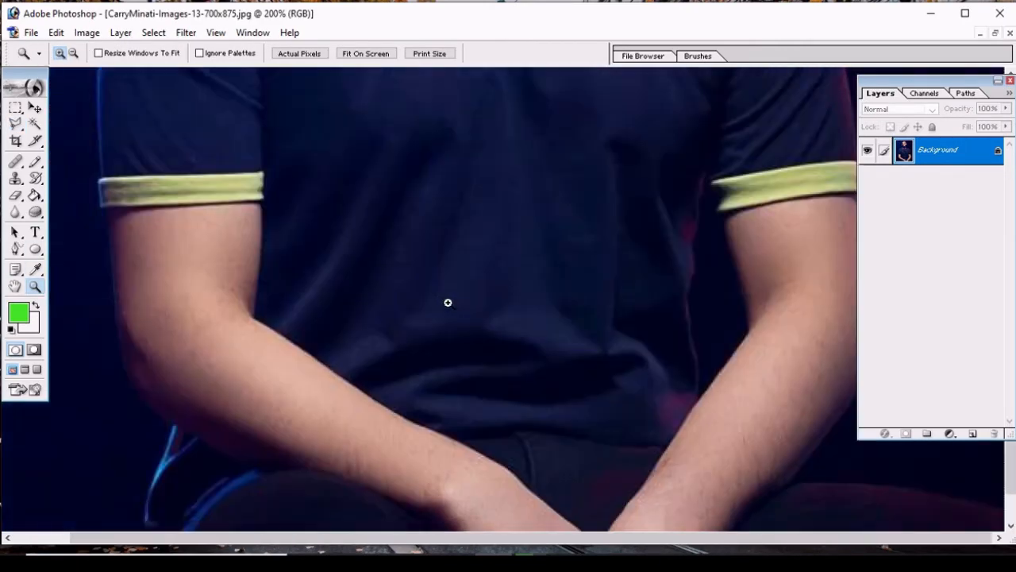
{"action": "scroll", "coordinate": [448, 303], "scroll_direction": "up", "scroll_amount": 2}
{"action": "scroll", "coordinate": [448, 302], "scroll_direction": "down", "scroll_amount": 2}
{"action": "right_click", "coordinate": [454, 245]}
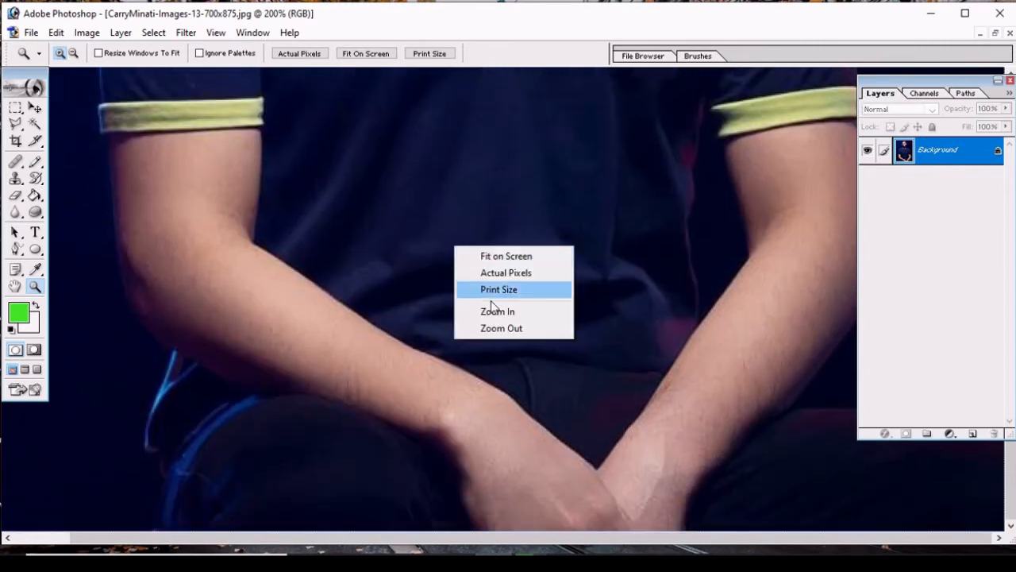
{"action": "left_click", "coordinate": [503, 329]}
Start a Polygonal Lasso outline at the bottom edge, tracing the man's blue-lit leg, forearm, sleeve and shoulder up to the neck
{"action": "left_click", "coordinate": [16, 124]}
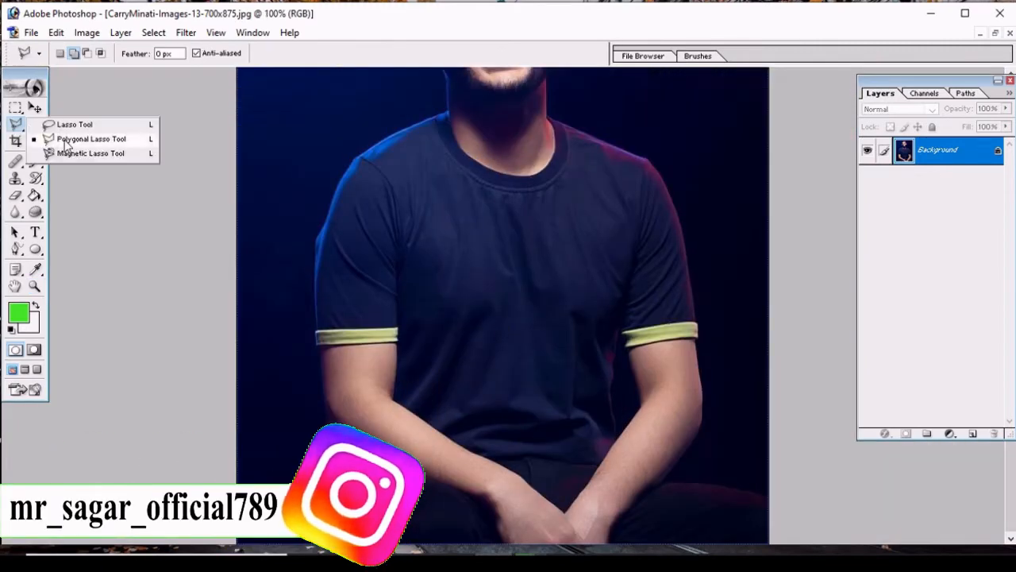
{"action": "left_click", "coordinate": [80, 138]}
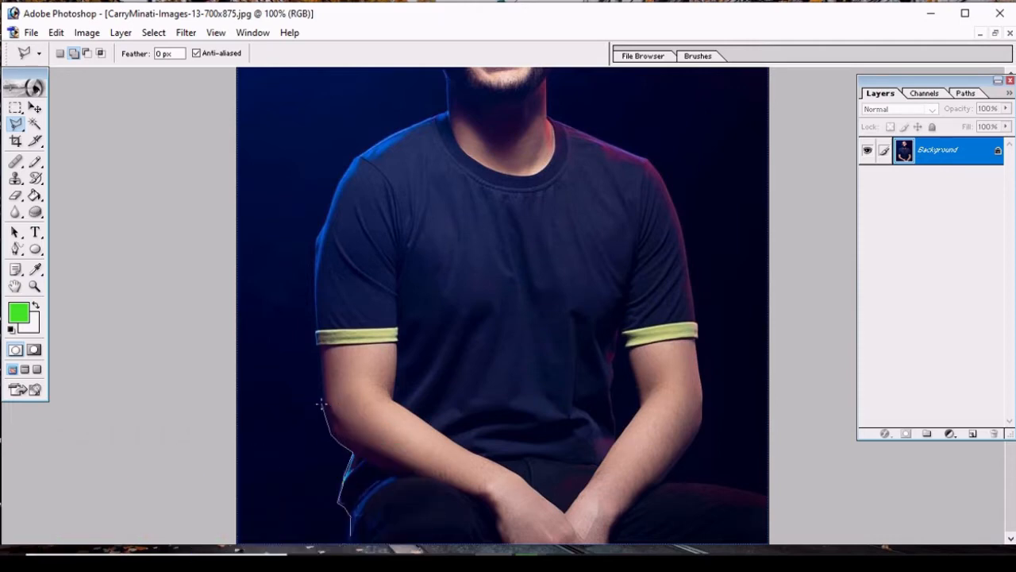
{"action": "left_click", "coordinate": [317, 343]}
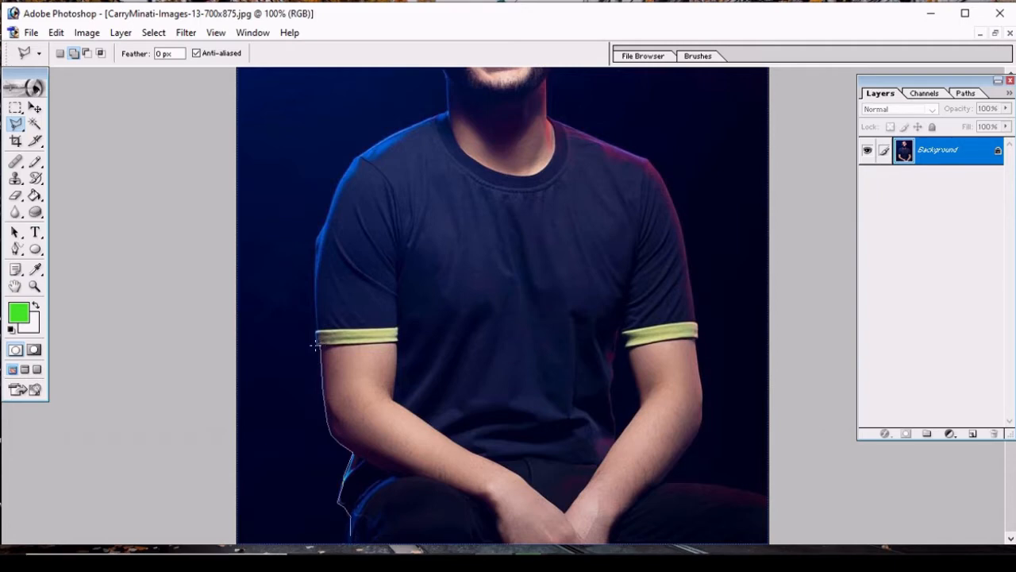
{"action": "left_click", "coordinate": [346, 173]}
{"action": "left_click", "coordinate": [357, 156]}
{"action": "left_click", "coordinate": [394, 133]}
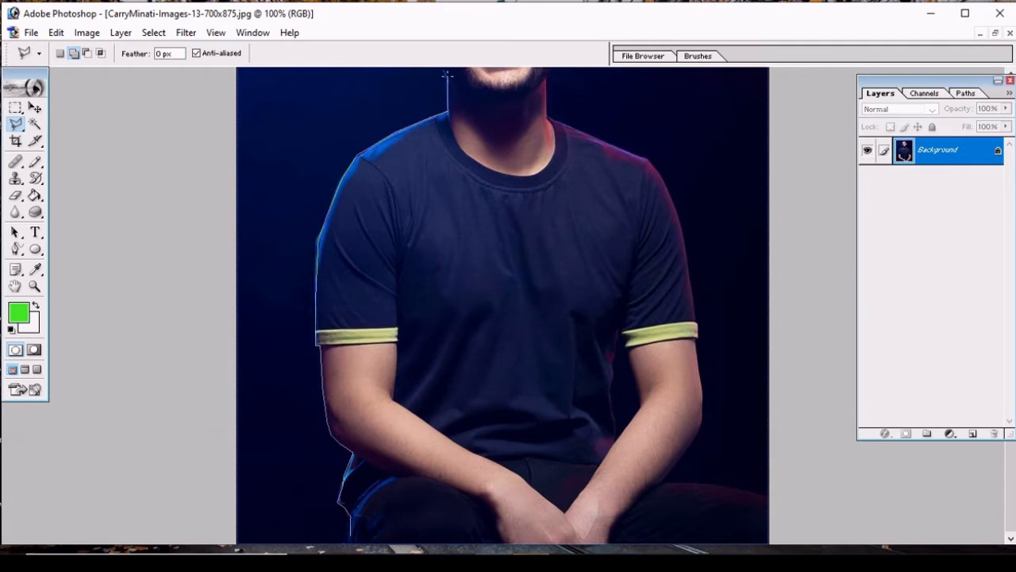
Continue the lasso outline around the man's ear and hair to the ear on the opposite side
{"action": "scroll", "coordinate": [449, 79], "scroll_direction": "up", "scroll_amount": 3}
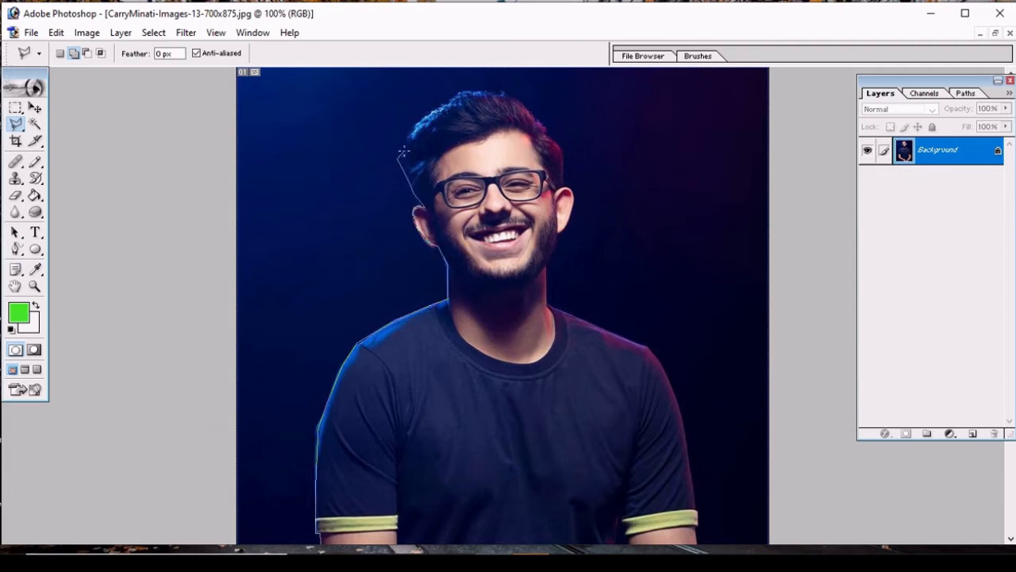
{"action": "left_click", "coordinate": [464, 92]}
{"action": "left_click", "coordinate": [503, 95]}
{"action": "left_click", "coordinate": [546, 135]}
{"action": "left_click", "coordinate": [562, 152]}
{"action": "left_click", "coordinate": [564, 184]}
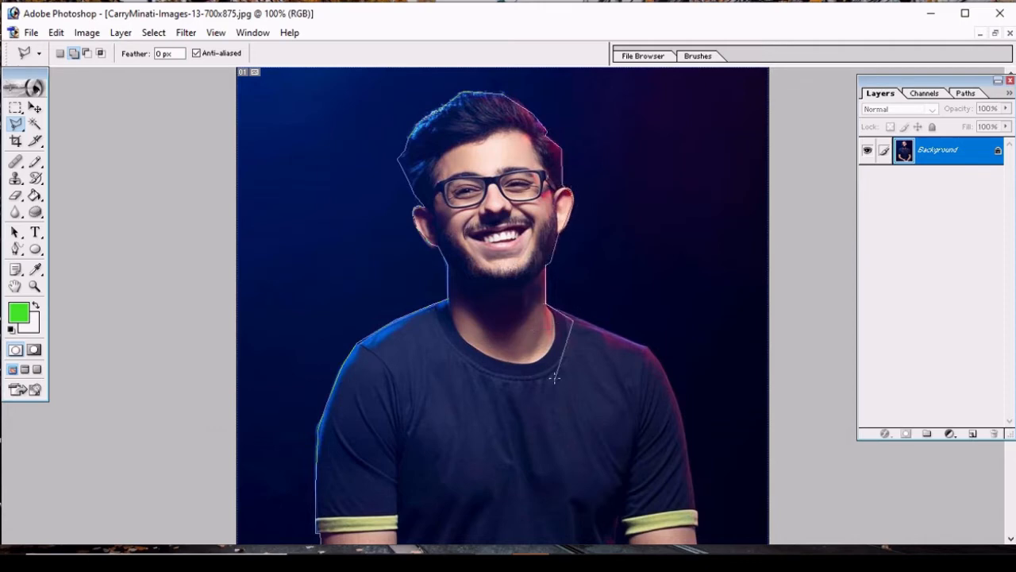
Trace the man's red-lit shoulder, sleeve, forearm and thigh, and close the lasso selection along the bottom edge
{"action": "left_click", "coordinate": [610, 330]}
{"action": "left_click", "coordinate": [648, 348]}
{"action": "left_click", "coordinate": [662, 368]}
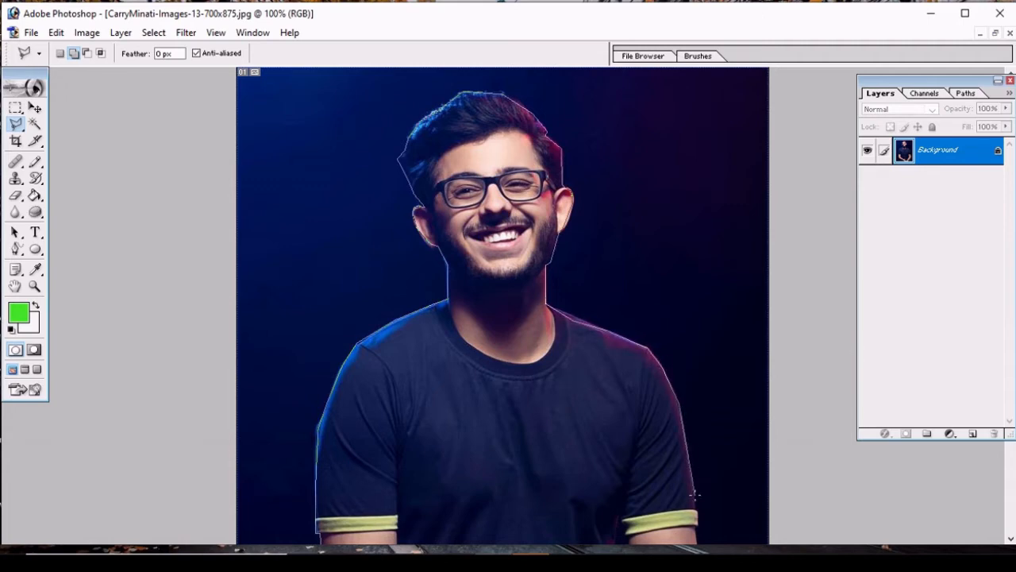
{"action": "left_click", "coordinate": [695, 528]}
{"action": "scroll", "coordinate": [697, 527], "scroll_direction": "down", "scroll_amount": 3}
{"action": "left_click", "coordinate": [703, 394]}
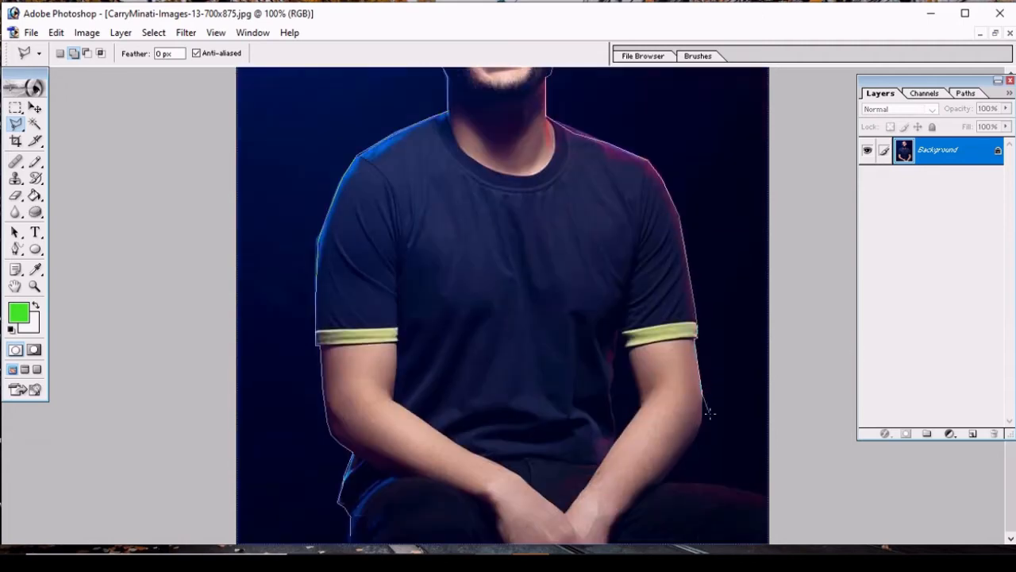
{"action": "left_click", "coordinate": [703, 414]}
{"action": "left_click", "coordinate": [663, 483]}
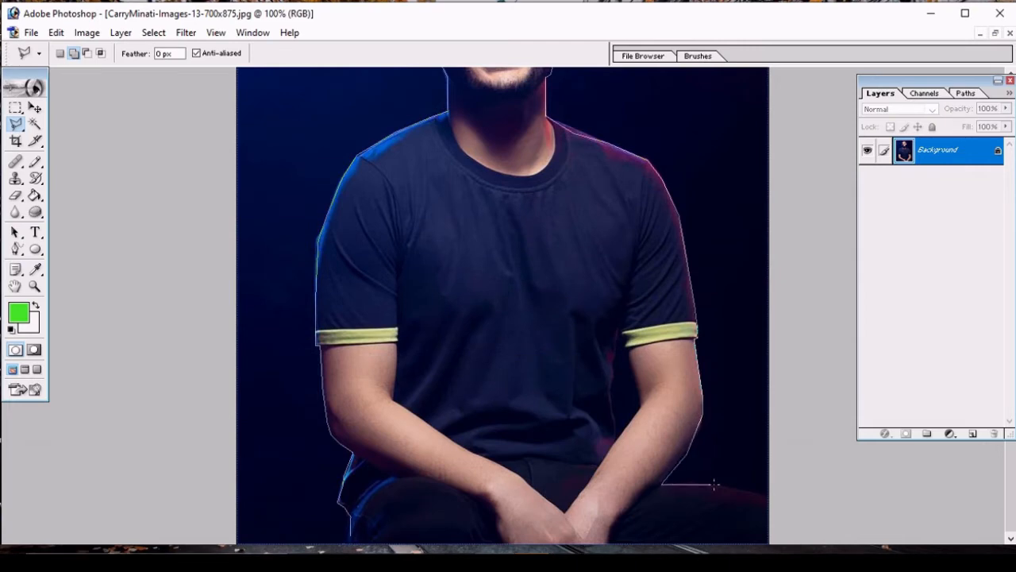
{"action": "left_click", "coordinate": [728, 539]}
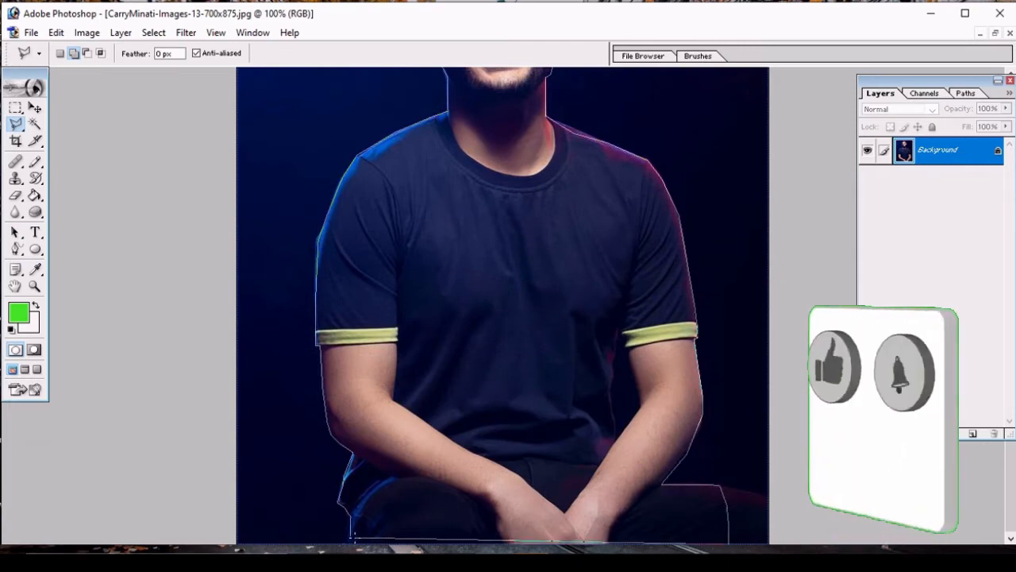
{"action": "double_click", "coordinate": [350, 537]}
Copy the selected man into the light bulb image 10 (3).png and close the source photo
{"action": "key", "text": "z"}
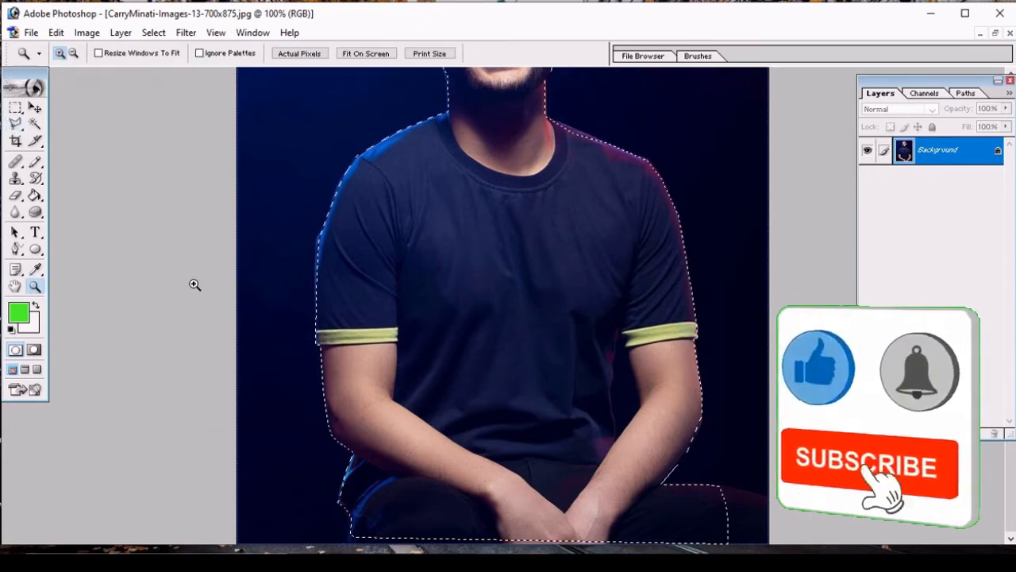
{"action": "left_click", "coordinate": [460, 290], "text": "alt"}
{"action": "left_click", "coordinate": [503, 333], "text": "alt"}
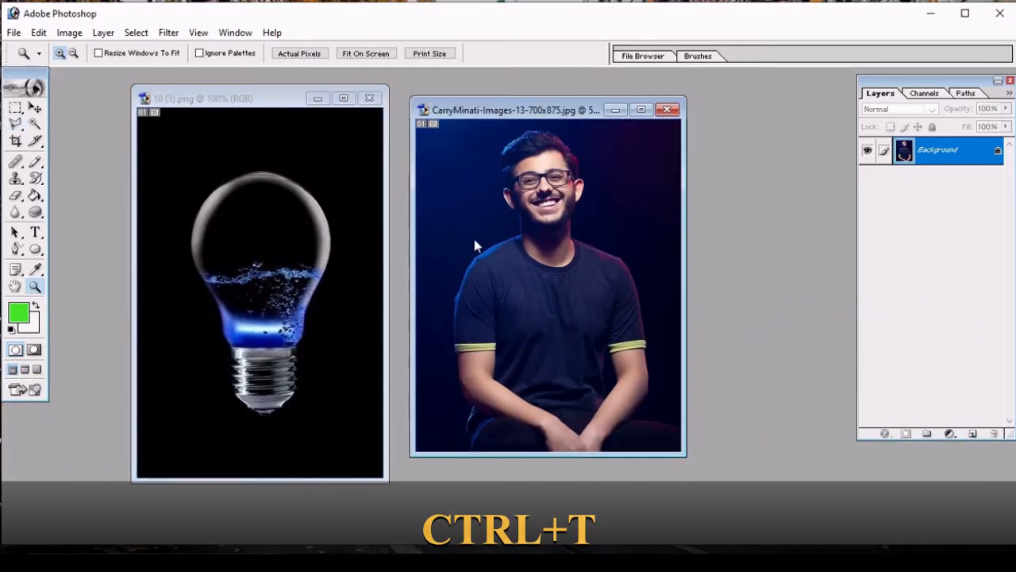
{"action": "key", "text": "v"}
{"action": "left_click_drag", "start_coordinate": [540, 302], "coordinate": [263, 314]}
{"action": "left_click", "coordinate": [666, 109]}
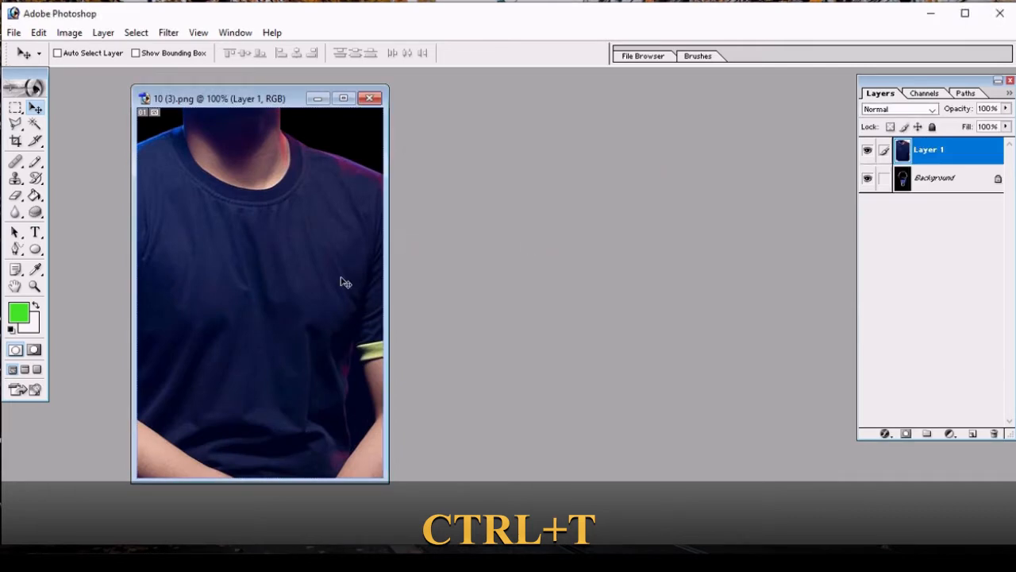
Scale the man's layer down with Free Transform, place him inside the bulb, and apply the transformation
{"action": "key", "text": "ctrl+t"}
{"action": "left_click_drag", "start_coordinate": [216, 219], "coordinate": [379, 475]}
{"action": "left_click_drag", "start_coordinate": [215, 176], "coordinate": [320, 354]}
{"action": "left_click_drag", "start_coordinate": [344, 403], "coordinate": [242, 252]}
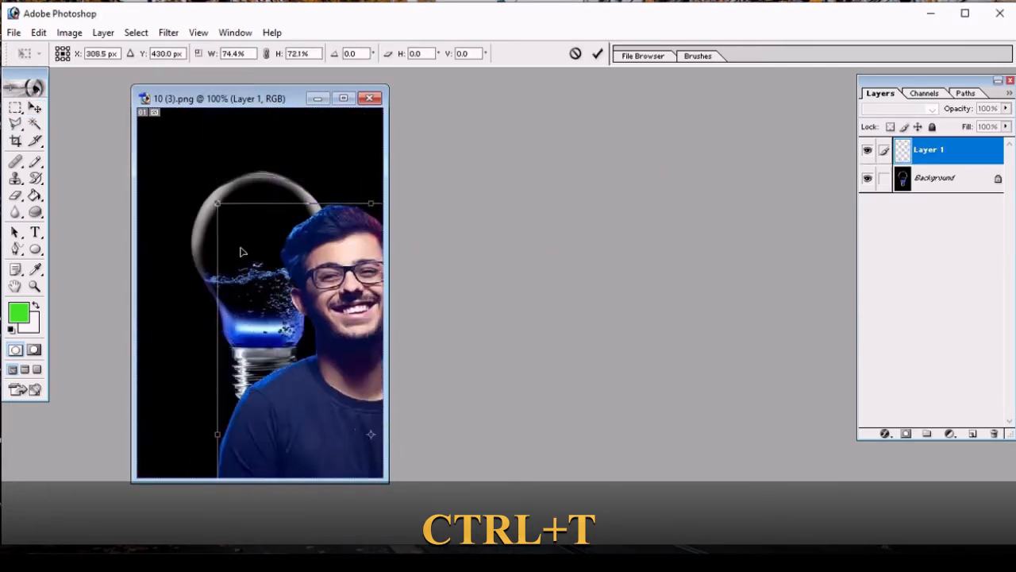
{"action": "left_click_drag", "start_coordinate": [217, 204], "coordinate": [324, 374]}
{"action": "left_click_drag", "start_coordinate": [349, 423], "coordinate": [229, 239]}
{"action": "left_click_drag", "start_coordinate": [204, 191], "coordinate": [291, 334]}
{"action": "left_click_drag", "start_coordinate": [351, 417], "coordinate": [312, 262]}
{"action": "double_click", "coordinate": [255, 100]}
{"action": "left_click", "coordinate": [34, 287]}
{"action": "left_click", "coordinate": [509, 228]}
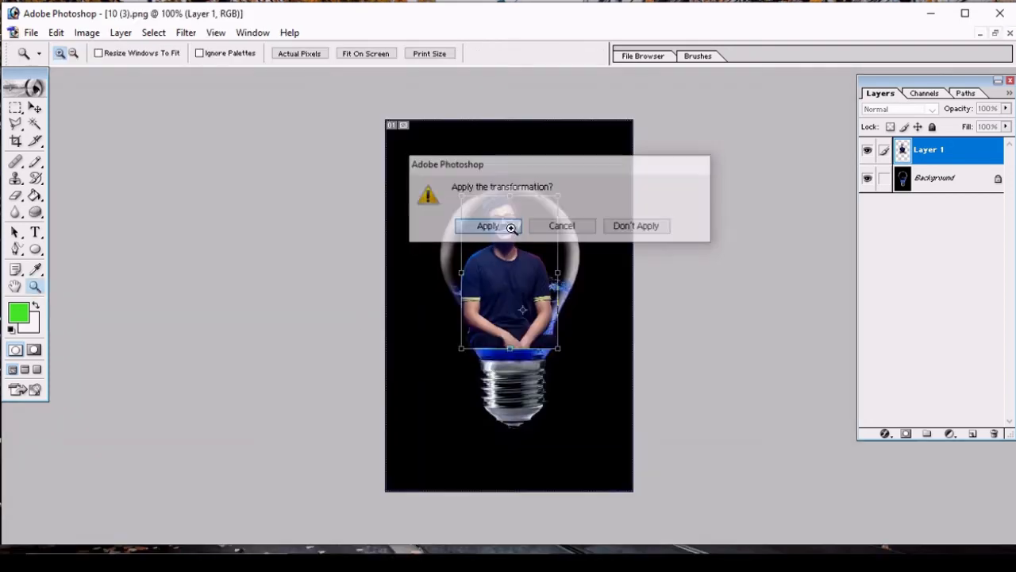
Free Transform the man's layer again to 83.9% width and 94.2% height to fit within the bulb glass
{"action": "left_click", "coordinate": [522, 277]}
{"action": "left_click", "coordinate": [522, 278]}
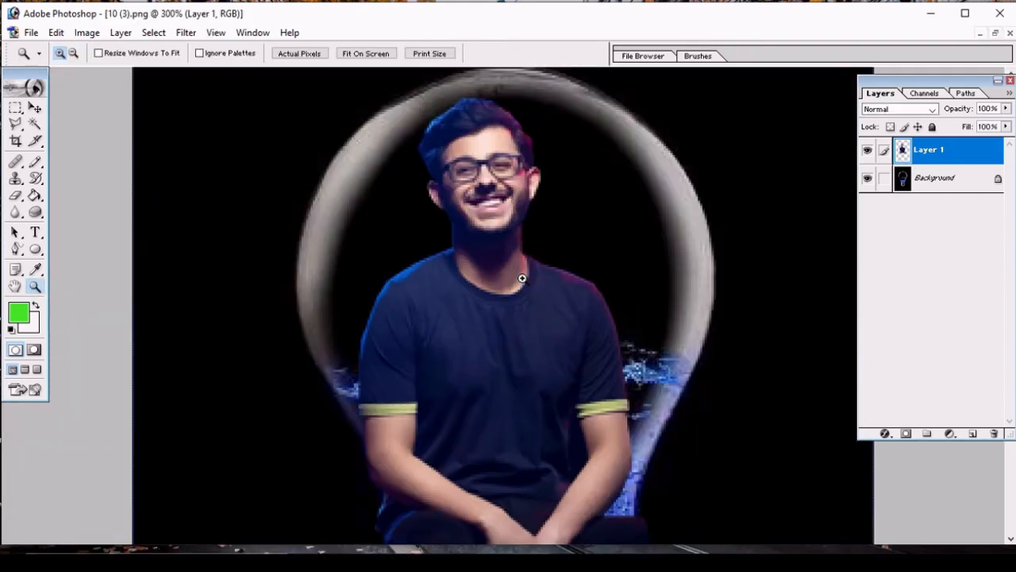
{"action": "scroll", "coordinate": [522, 278], "scroll_direction": "down", "scroll_amount": 2}
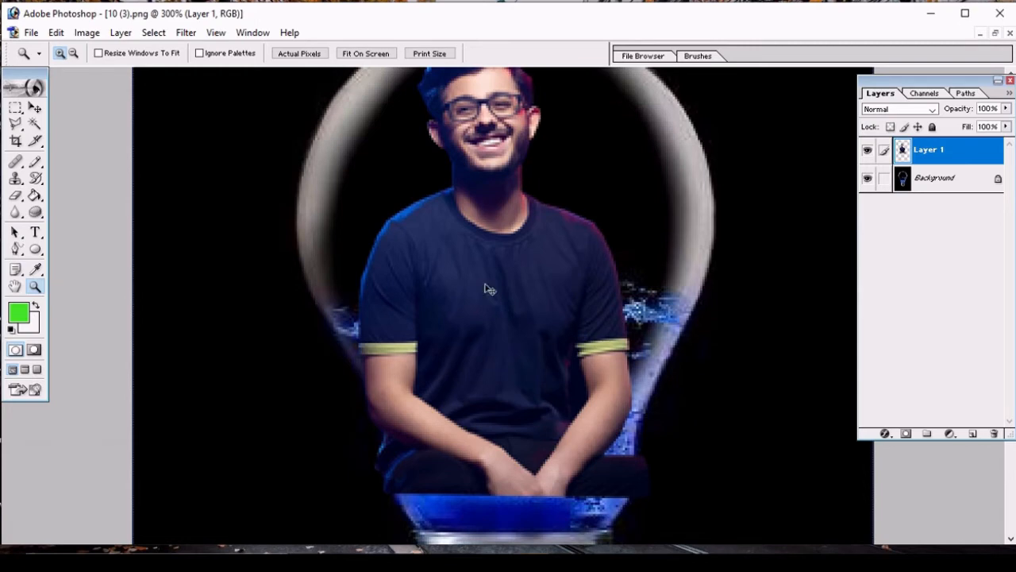
{"action": "key", "text": "ctrl+t"}
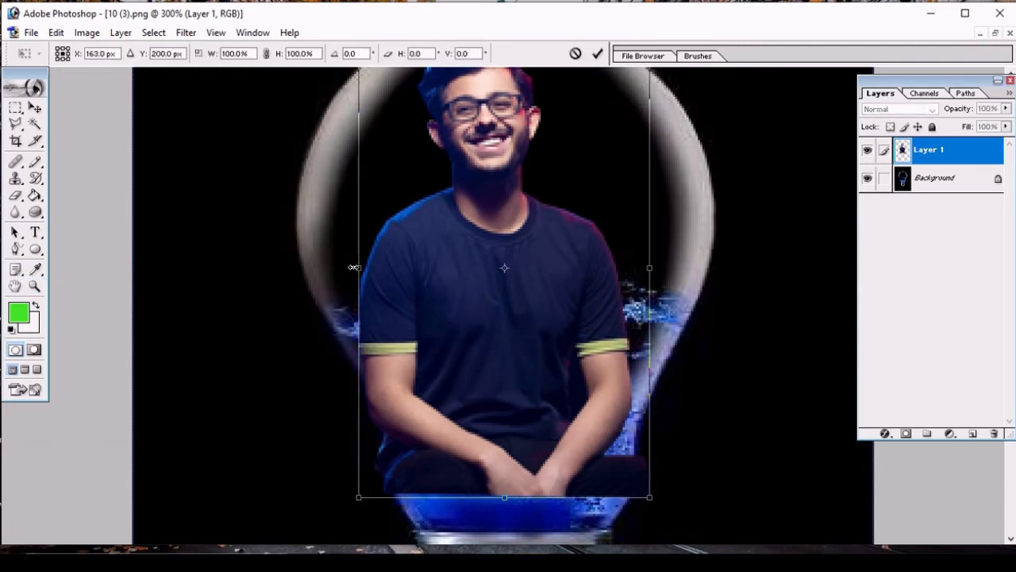
{"action": "left_click_drag", "start_coordinate": [354, 268], "coordinate": [382, 276]}
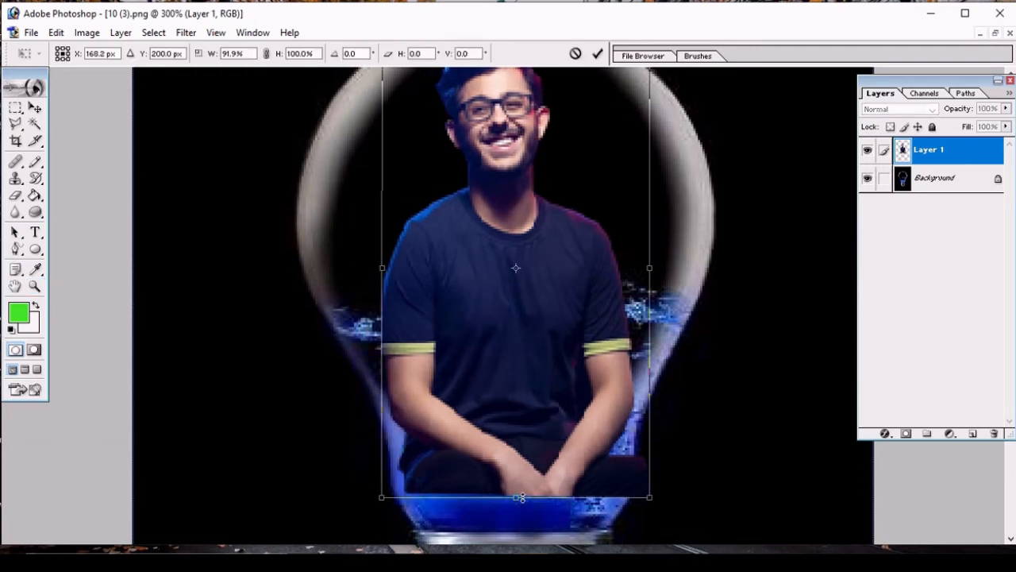
{"action": "mouse_move", "coordinate": [520, 498]}
{"action": "left_mouse_down"}
{"action": "mouse_move", "coordinate": [521, 534]}
{"action": "mouse_move", "coordinate": [518, 503]}
{"action": "left_mouse_up"}
{"action": "scroll", "coordinate": [521, 359], "scroll_direction": "up", "scroll_amount": 3}
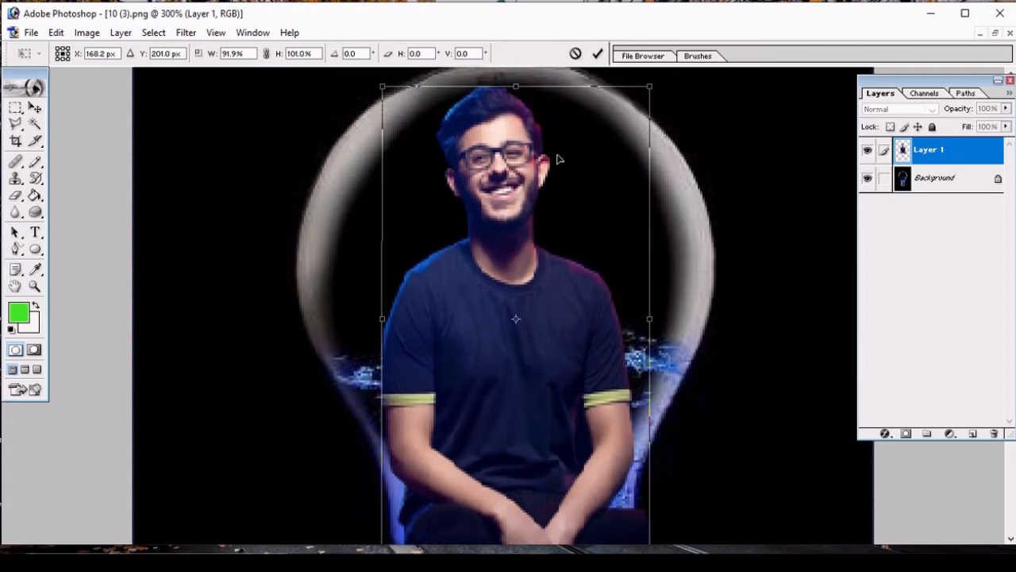
{"action": "left_click_drag", "start_coordinate": [522, 86], "coordinate": [517, 109]}
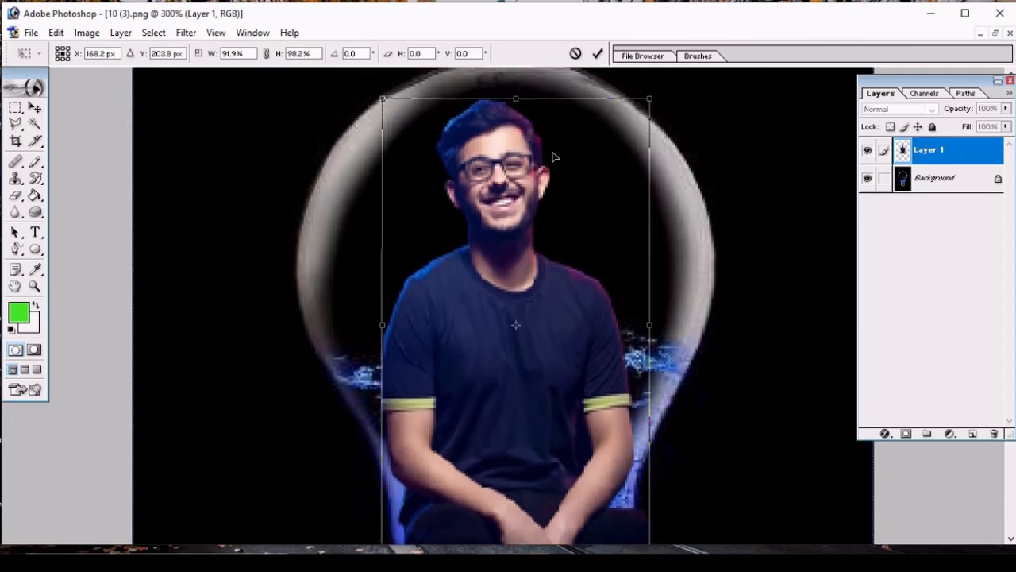
{"action": "left_click_drag", "start_coordinate": [650, 325], "coordinate": [637, 326]}
{"action": "left_click_drag", "start_coordinate": [379, 335], "coordinate": [393, 330]}
{"action": "left_click_drag", "start_coordinate": [509, 100], "coordinate": [512, 121]}
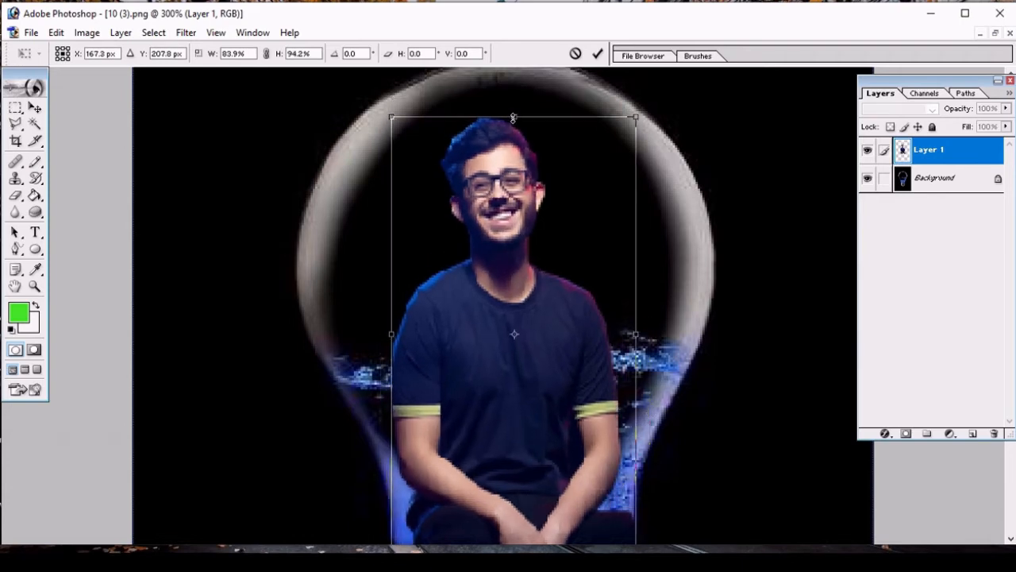
Nudge the man slightly upward inside the bulb and apply the transformation
{"action": "scroll", "coordinate": [523, 300], "scroll_direction": "down", "scroll_amount": 1}
{"action": "left_click_drag", "start_coordinate": [517, 381], "coordinate": [522, 372]}
{"action": "key", "text": "Left"}
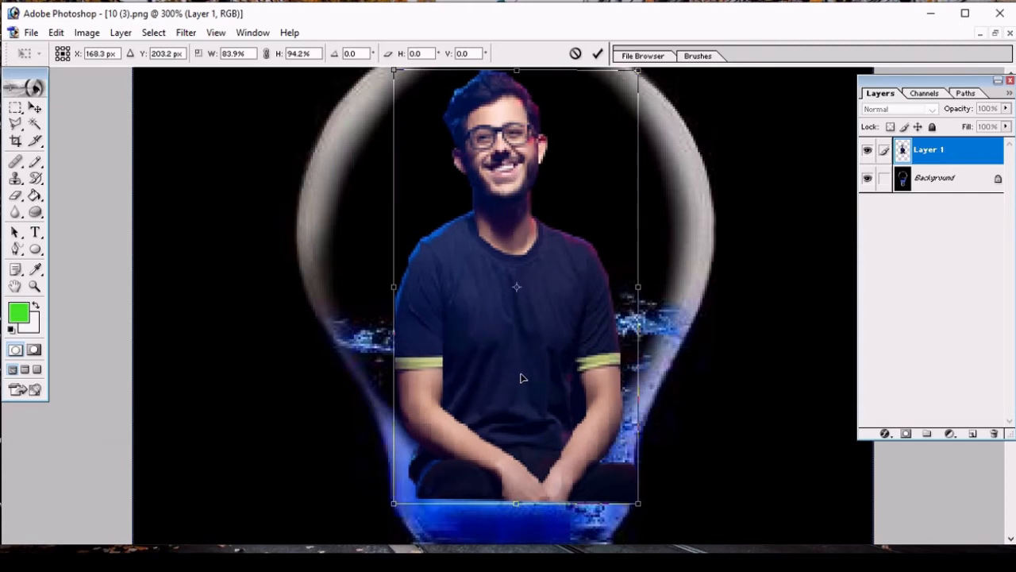
{"action": "key", "text": "Return"}
{"action": "key", "text": "z"}
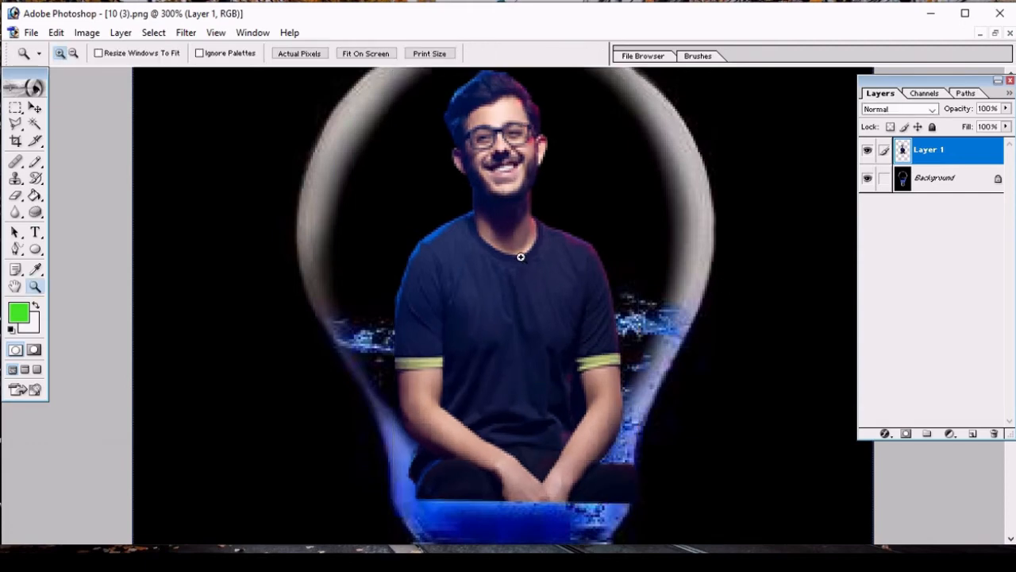
Try to erase the man's thigh beside his hand at the bulb's right edge, using the Eraser at 83% opacity
{"action": "left_click", "coordinate": [16, 196]}
{"action": "left_click", "coordinate": [289, 53]}
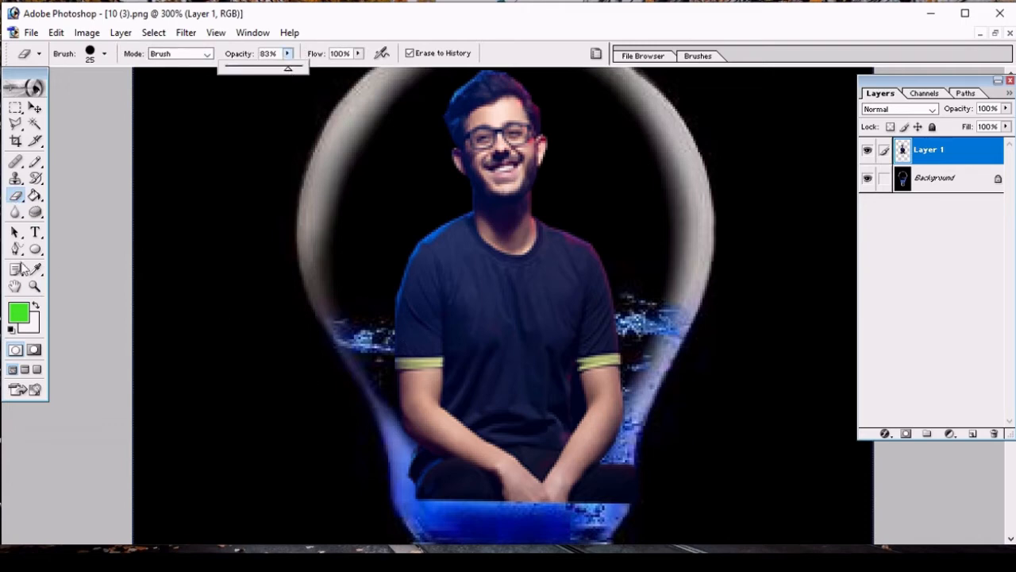
{"action": "left_click", "coordinate": [16, 196]}
{"action": "left_click_drag", "start_coordinate": [670, 432], "coordinate": [613, 472]}
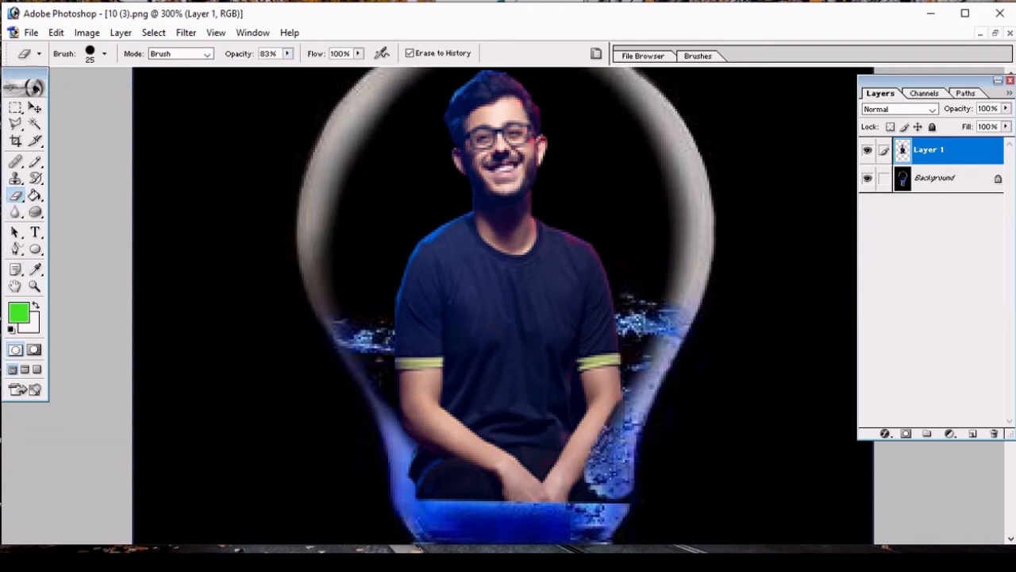
Set the eraser's brush diameter to 16 px in Brush mode
{"action": "left_click", "coordinate": [104, 54]}
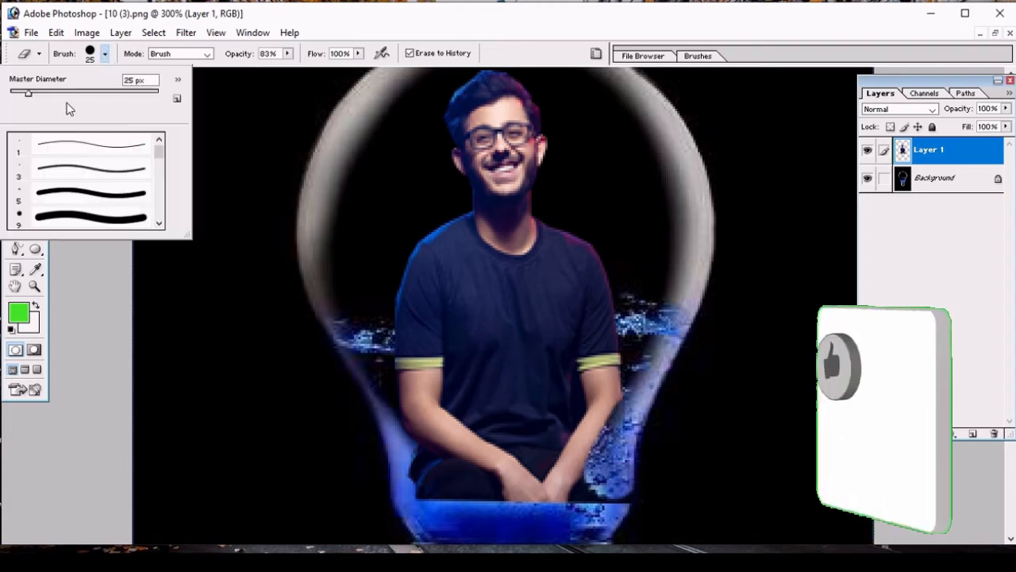
{"action": "left_click_drag", "start_coordinate": [27, 95], "coordinate": [23, 96]}
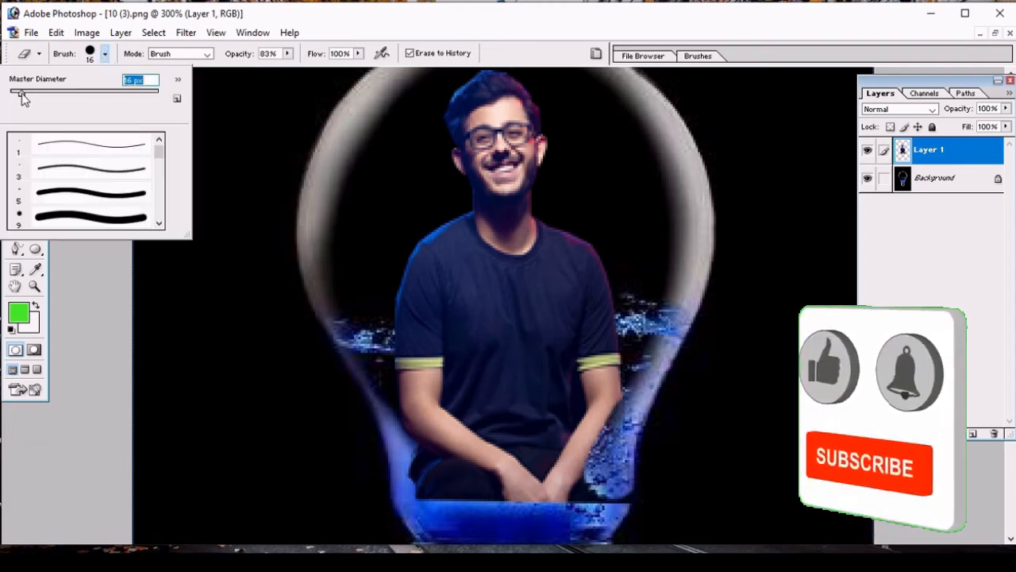
{"action": "left_click", "coordinate": [210, 56]}
{"action": "left_click", "coordinate": [183, 65]}
Undo the eraser stroke on the man's thigh
{"action": "left_click", "coordinate": [56, 32]}
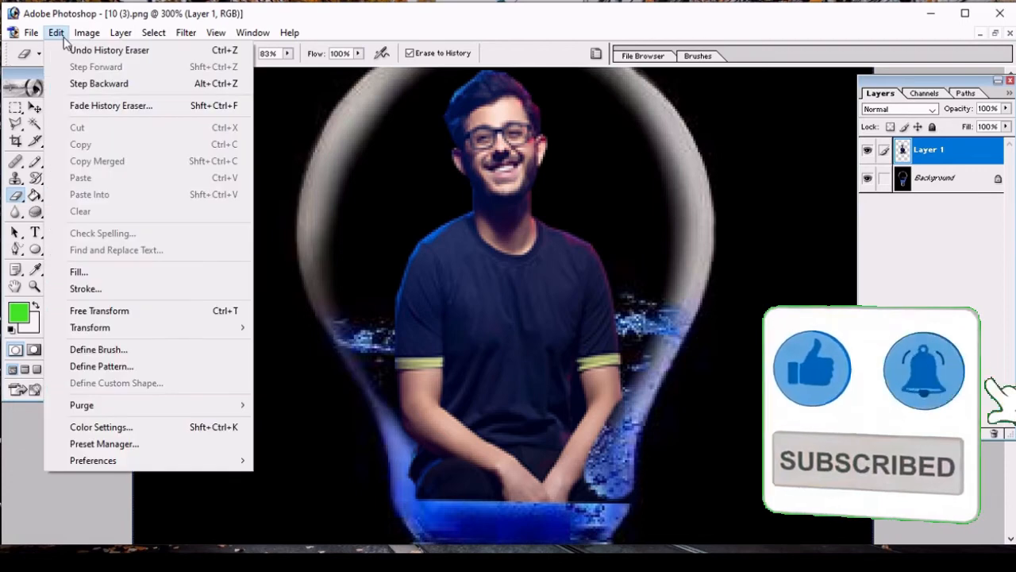
{"action": "left_click", "coordinate": [82, 79]}
Configure the eraser with Brush mode, 34% opacity and an 11 px brush diameter
{"action": "left_click", "coordinate": [186, 56]}
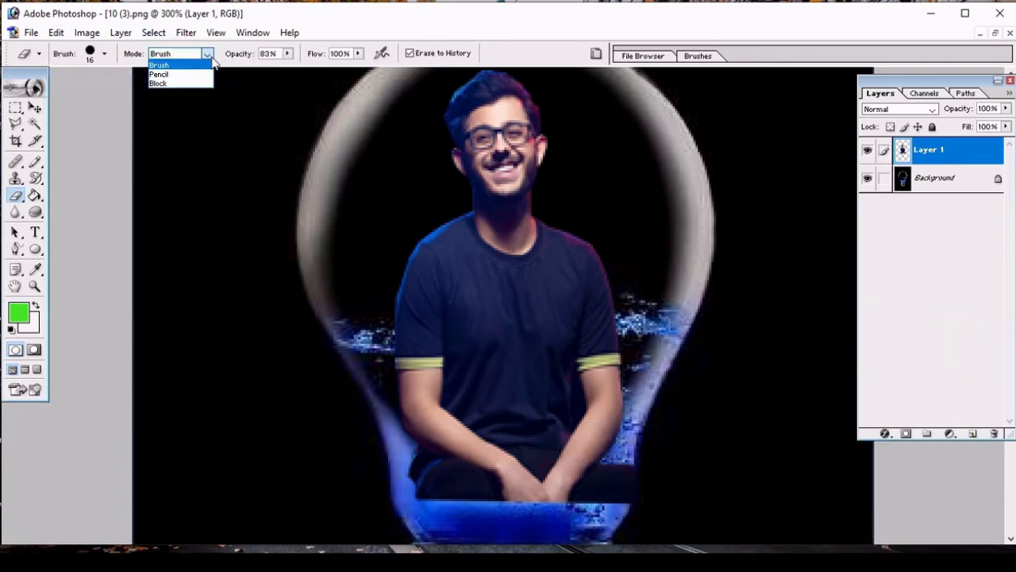
{"action": "left_click", "coordinate": [182, 66]}
{"action": "left_click_drag", "start_coordinate": [287, 56], "coordinate": [251, 73]}
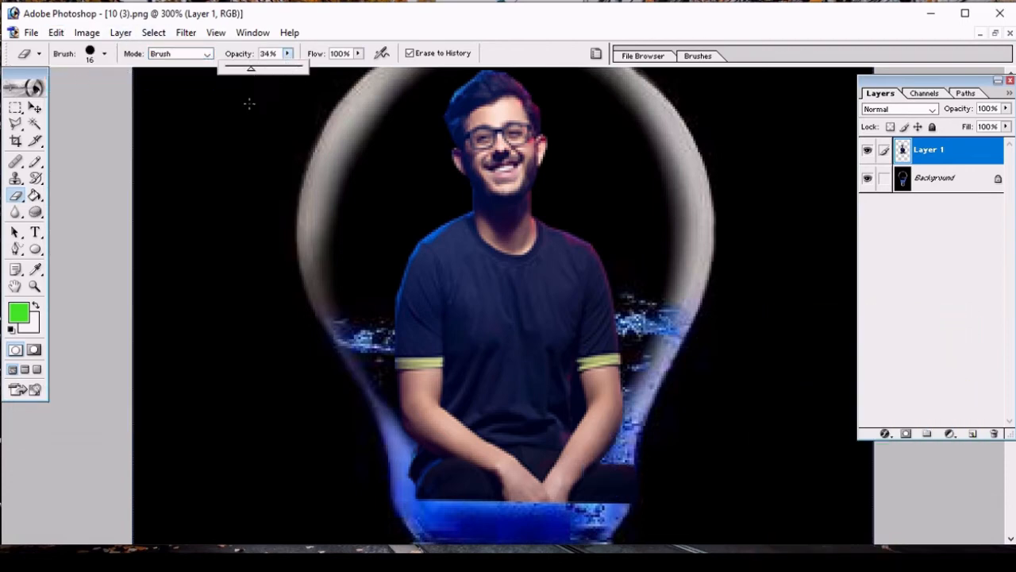
{"action": "left_click", "coordinate": [104, 54]}
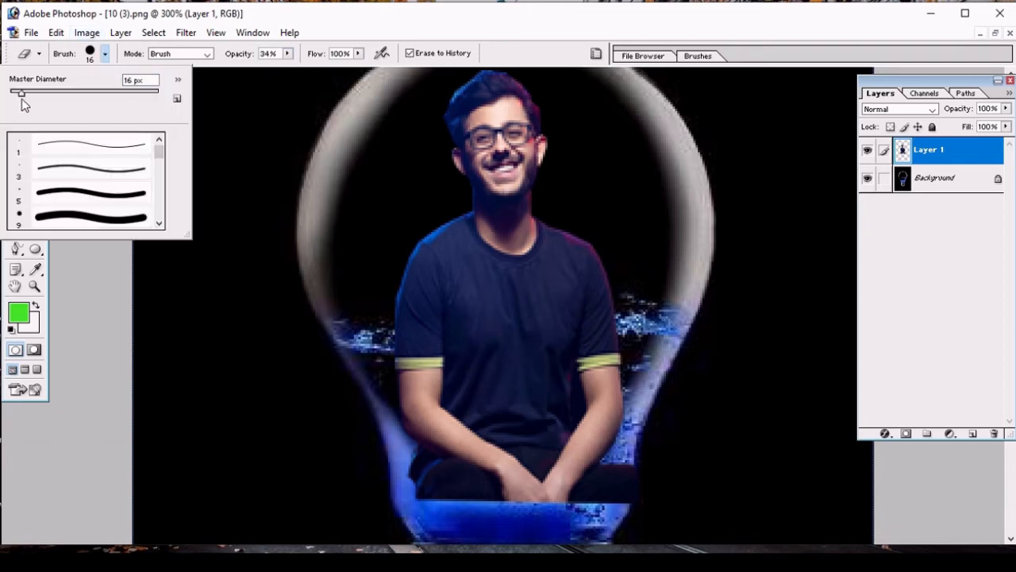
{"action": "left_click_drag", "start_coordinate": [22, 93], "coordinate": [18, 94]}
{"action": "left_click", "coordinate": [208, 105]}
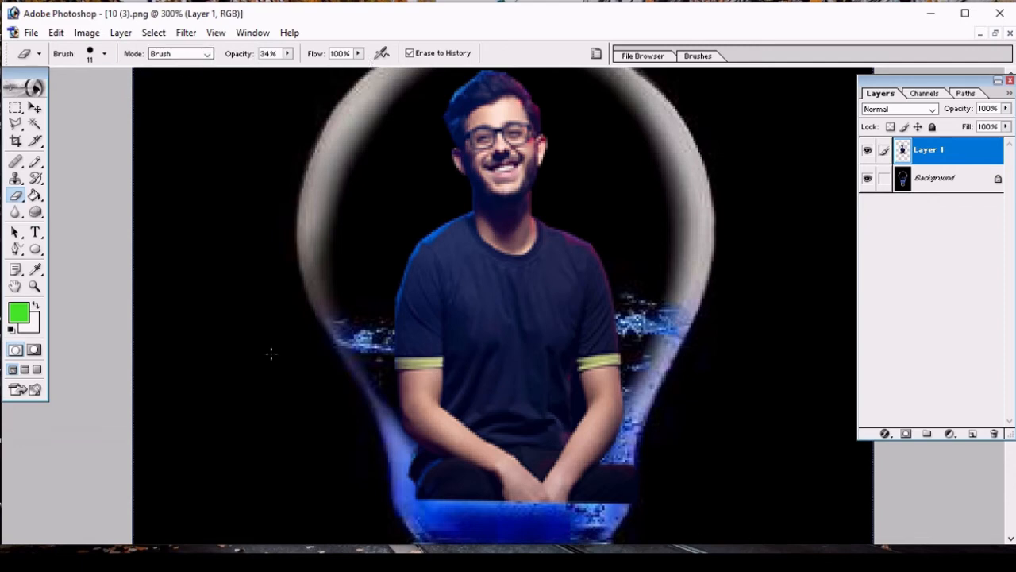
Partially erase the man's submerged body from the waterline down to his legs so the water and bubbles show through
{"action": "right_click", "coordinate": [21, 198]}
{"action": "left_click", "coordinate": [50, 198]}
{"action": "left_click_drag", "start_coordinate": [633, 467], "coordinate": [608, 499]}
{"action": "mouse_move", "coordinate": [396, 345]}
{"action": "left_mouse_down"}
{"action": "mouse_move", "coordinate": [567, 340]}
{"action": "mouse_move", "coordinate": [618, 352]}
{"action": "mouse_move", "coordinate": [505, 329]}
{"action": "mouse_move", "coordinate": [398, 344]}
{"action": "left_mouse_up"}
{"action": "mouse_move", "coordinate": [516, 319]}
{"action": "left_mouse_down"}
{"action": "mouse_move", "coordinate": [613, 316]}
{"action": "mouse_move", "coordinate": [366, 315]}
{"action": "mouse_move", "coordinate": [516, 367]}
{"action": "mouse_move", "coordinate": [345, 408]}
{"action": "mouse_move", "coordinate": [367, 479]}
{"action": "mouse_move", "coordinate": [540, 441]}
{"action": "mouse_move", "coordinate": [613, 398]}
{"action": "mouse_move", "coordinate": [466, 411]}
{"action": "mouse_move", "coordinate": [390, 386]}
{"action": "mouse_move", "coordinate": [397, 381]}
{"action": "left_mouse_up"}
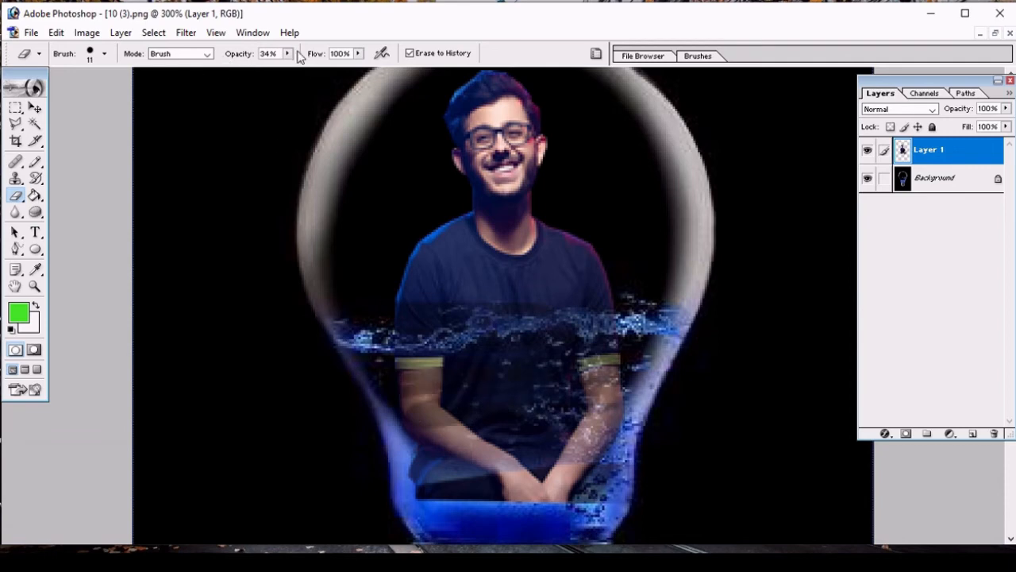
Set the eraser opacity to 16% and fade the man's torso, thighs, hands and lower edge into the blue water
{"action": "left_click_drag", "start_coordinate": [287, 53], "coordinate": [274, 76]}
{"action": "left_click_drag", "start_coordinate": [468, 363], "coordinate": [518, 417]}
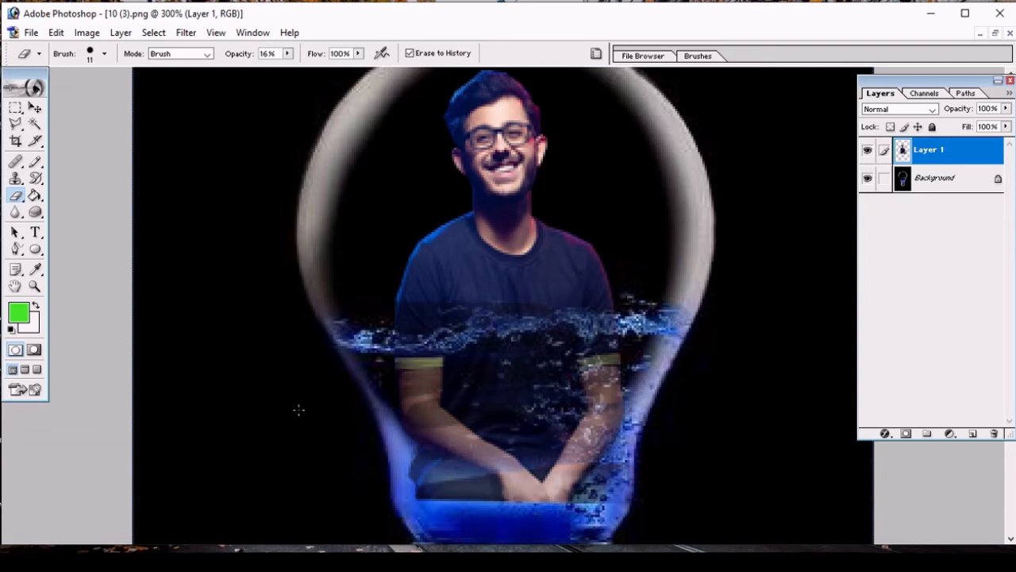
{"action": "left_click_drag", "start_coordinate": [588, 468], "coordinate": [656, 499]}
{"action": "left_click_drag", "start_coordinate": [413, 489], "coordinate": [607, 500]}
{"action": "left_click", "coordinate": [468, 492]}
{"action": "left_click_drag", "start_coordinate": [433, 481], "coordinate": [587, 502]}
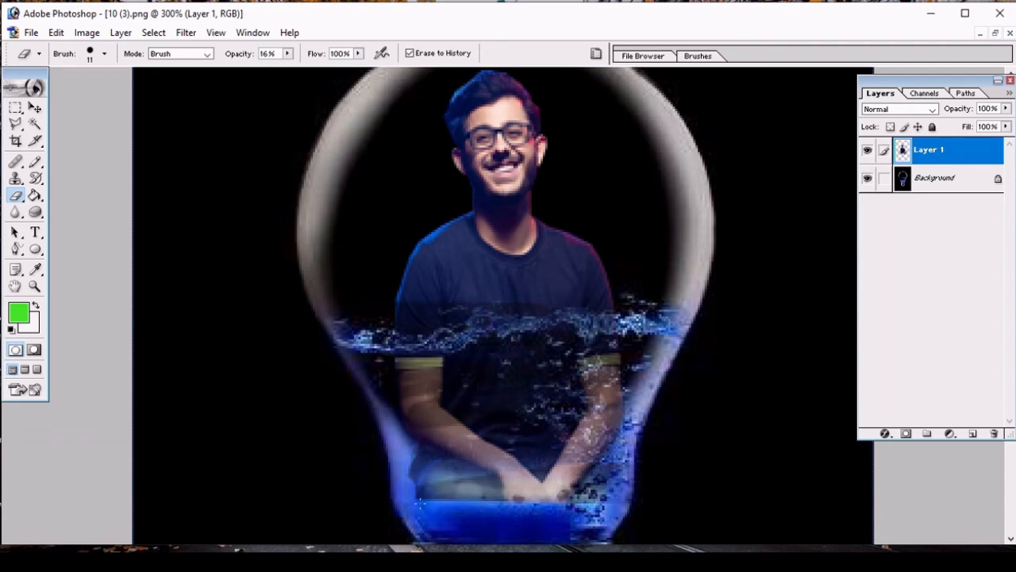
{"action": "left_click_drag", "start_coordinate": [431, 500], "coordinate": [590, 500]}
{"action": "left_click_drag", "start_coordinate": [434, 495], "coordinate": [568, 489]}
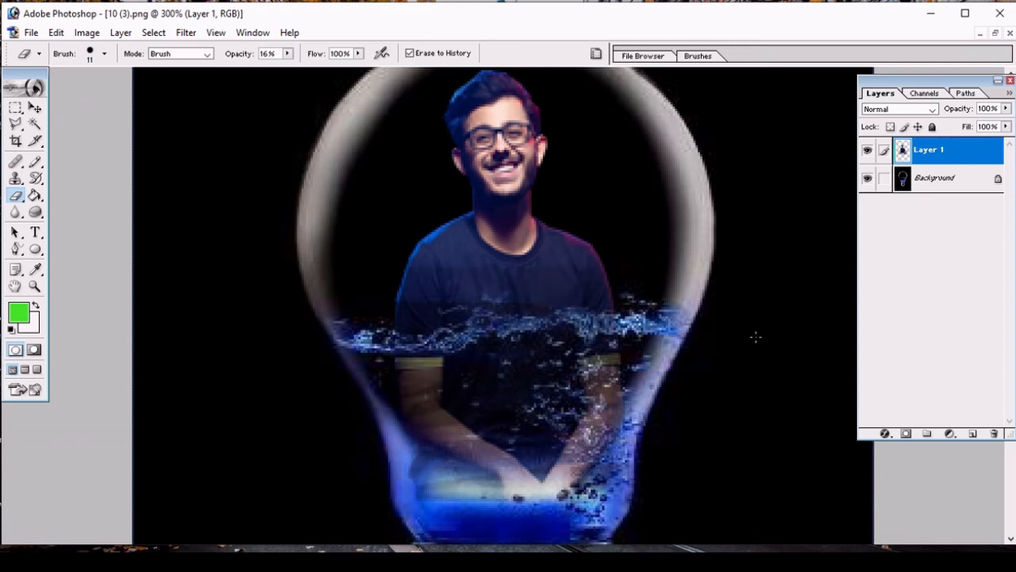
Fade the man's shirt just above the waterline and his submerged forearms with further light eraser strokes
{"action": "left_click_drag", "start_coordinate": [350, 428], "coordinate": [501, 521]}
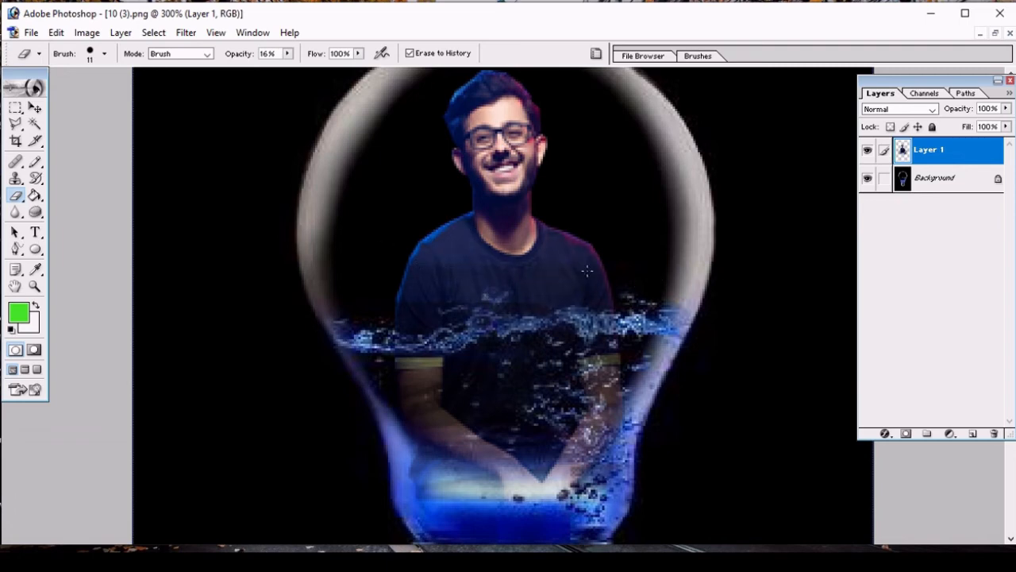
{"action": "left_click_drag", "start_coordinate": [420, 294], "coordinate": [569, 306]}
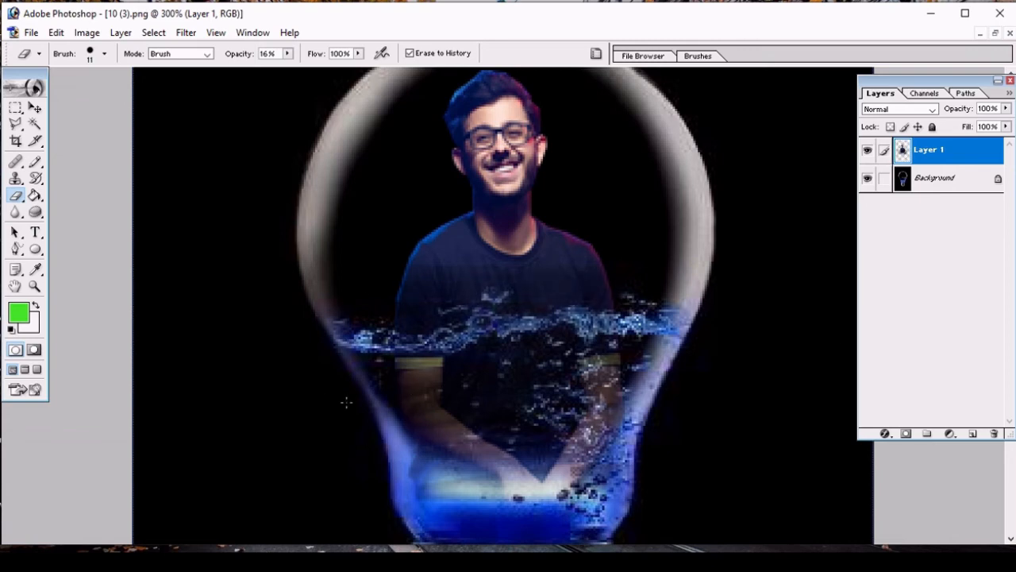
{"action": "mouse_move", "coordinate": [361, 371]}
{"action": "left_mouse_down"}
{"action": "mouse_move", "coordinate": [469, 379]}
{"action": "mouse_move", "coordinate": [594, 483]}
{"action": "mouse_move", "coordinate": [457, 476]}
{"action": "left_mouse_up"}
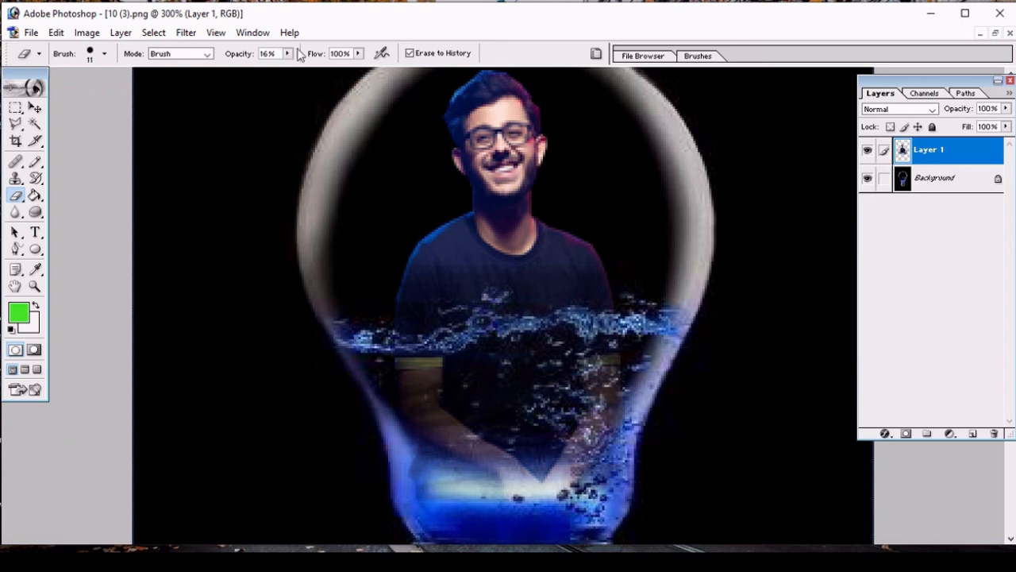
Set the eraser opacity to 48% and erase most of the man's remaining legs, hands and forearms under the water
{"action": "left_click_drag", "start_coordinate": [287, 53], "coordinate": [313, 70]}
{"action": "mouse_move", "coordinate": [545, 493]}
{"action": "left_mouse_down"}
{"action": "mouse_move", "coordinate": [512, 480]}
{"action": "mouse_move", "coordinate": [401, 491]}
{"action": "left_mouse_up"}
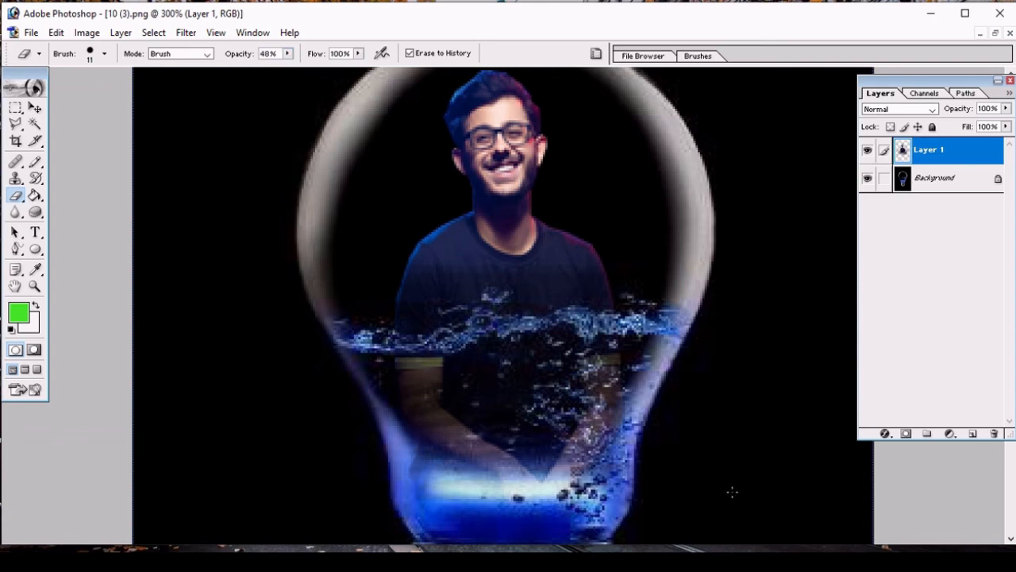
{"action": "mouse_move", "coordinate": [494, 449]}
{"action": "left_mouse_down"}
{"action": "mouse_move", "coordinate": [428, 413]}
{"action": "mouse_move", "coordinate": [421, 373]}
{"action": "mouse_move", "coordinate": [466, 470]}
{"action": "left_mouse_up"}
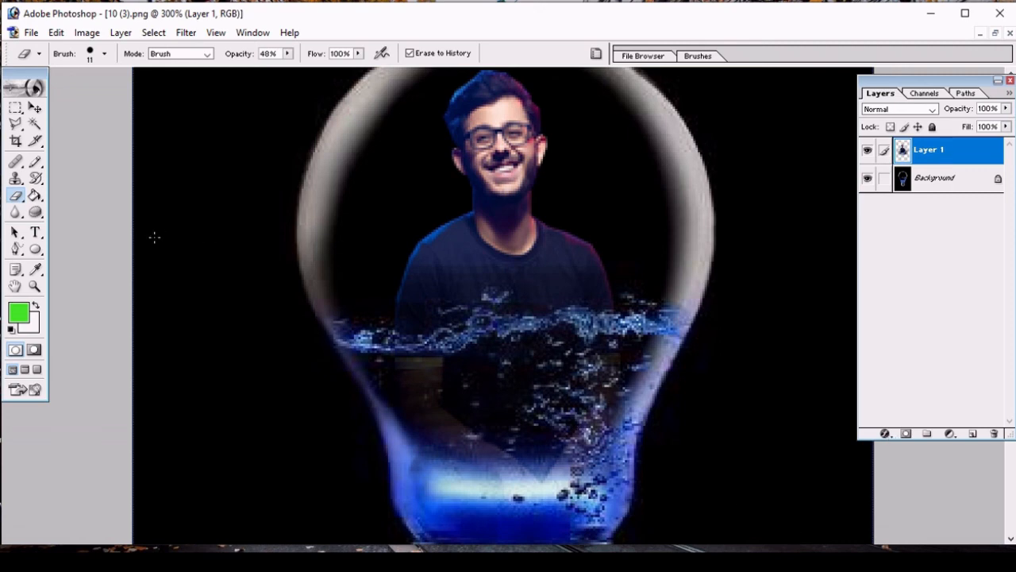
Zoom out to 100% to examine the whole light bulb composite
{"action": "left_click", "coordinate": [34, 286]}
{"action": "right_click", "coordinate": [587, 241]}
{"action": "left_click", "coordinate": [619, 327]}
{"action": "right_click", "coordinate": [546, 270]}
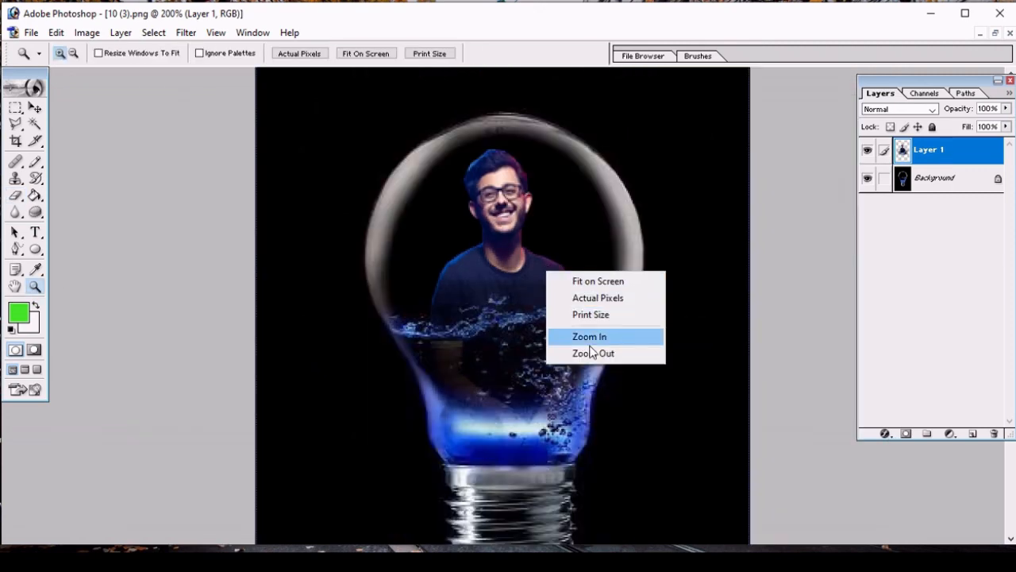
{"action": "left_click", "coordinate": [592, 354]}
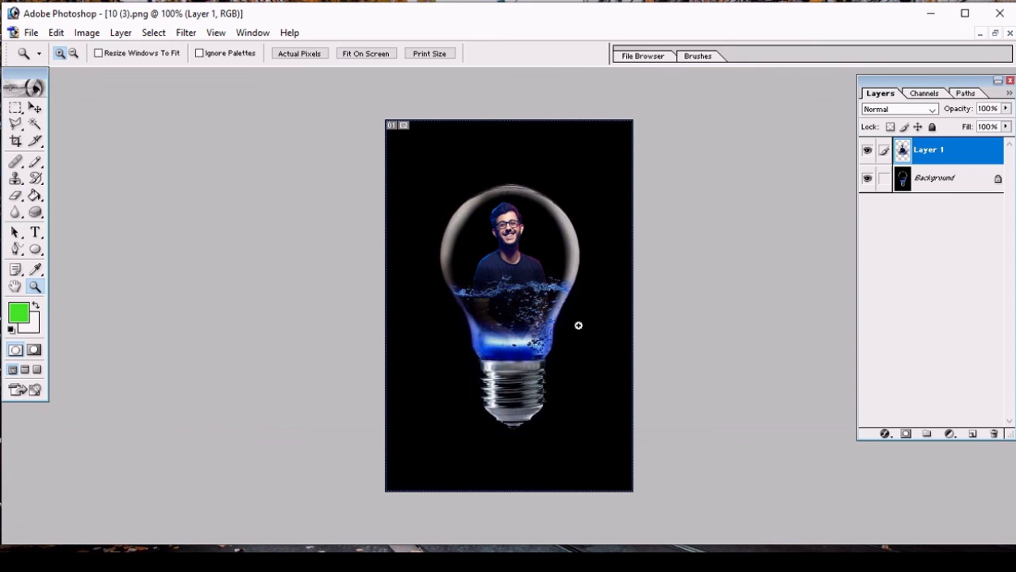